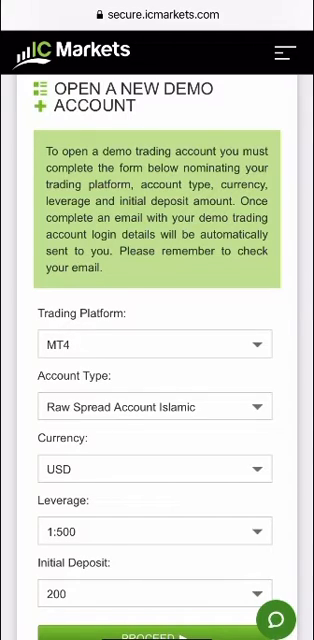
# - Set the trading platform to MT5 and leave the account type as Raw Spread Account Islamic
pyautogui.click(154, 344)
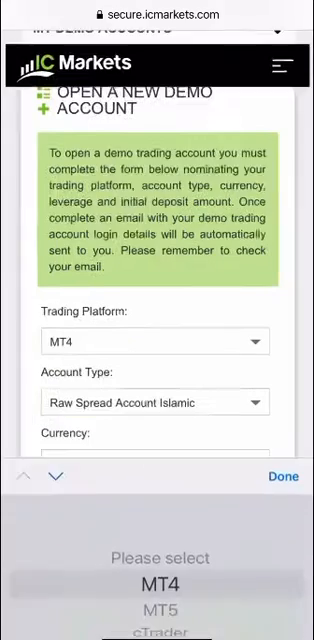
pyautogui.scroll(-1, 160, 560)
pyautogui.click(283, 452)
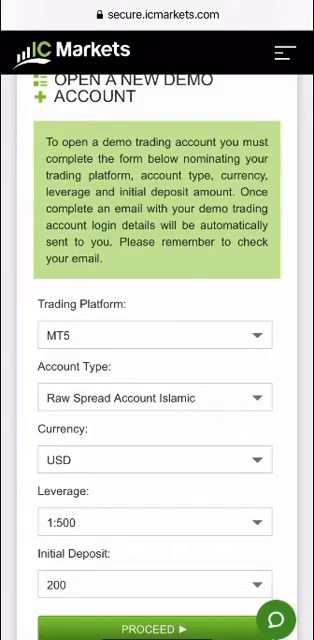
pyautogui.click(154, 397)
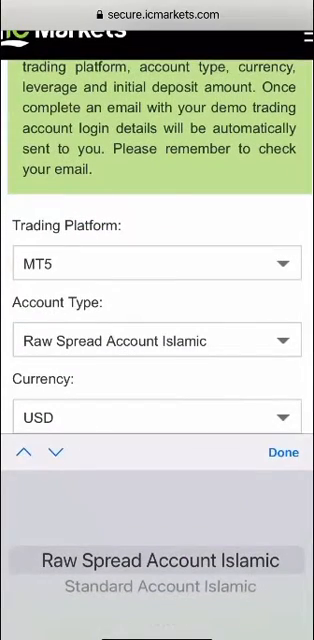
pyautogui.click(283, 452)
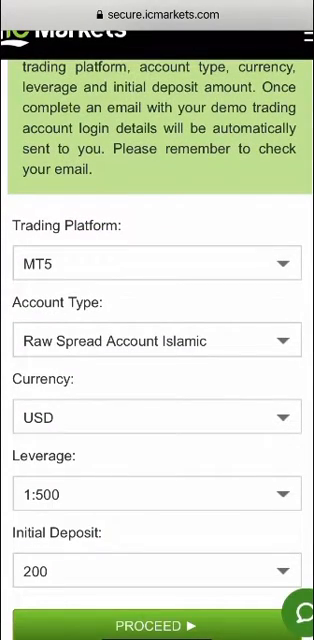
pyautogui.scroll(-2, 157, 400)
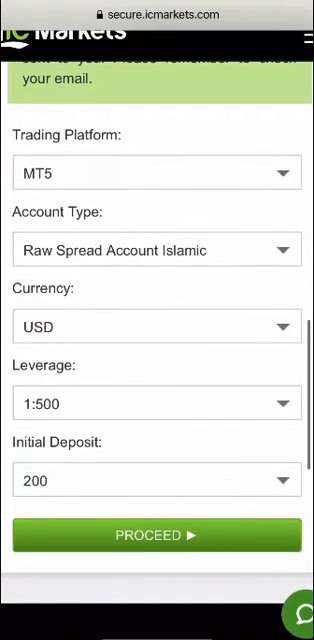
# - Choose GBP as the account currency, after briefly trying EUR
pyautogui.click(157, 336)
pyautogui.moveTo(160, 610); pyautogui.dragTo(160, 560)
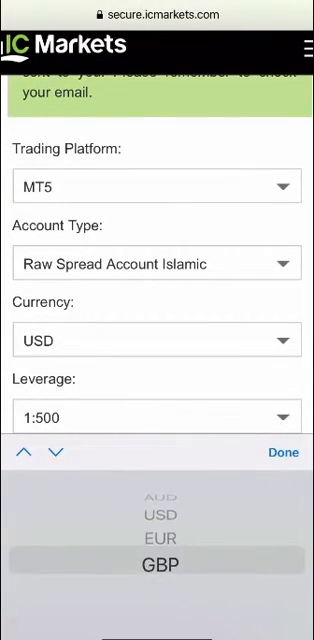
pyautogui.click(281, 452)
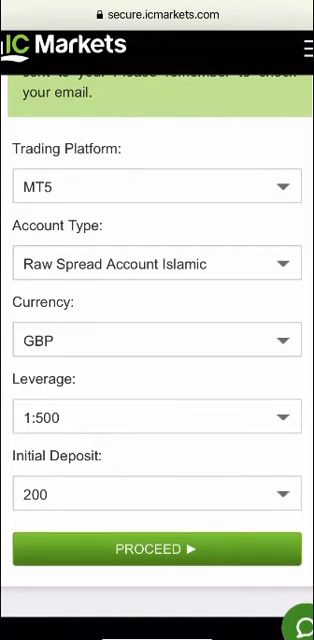
pyautogui.click(157, 340)
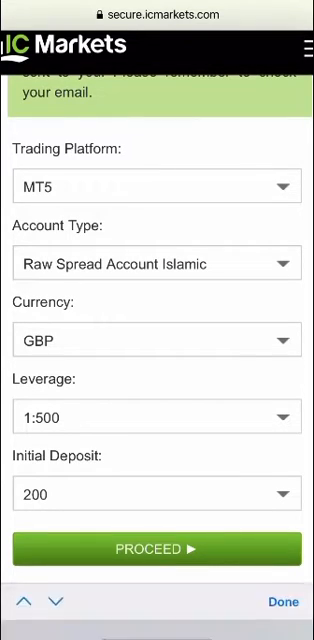
pyautogui.moveTo(160, 540)
pyautogui.mouseDown()
pyautogui.moveTo(160, 600)
pyautogui.moveTo(160, 540)
pyautogui.mouseUp()
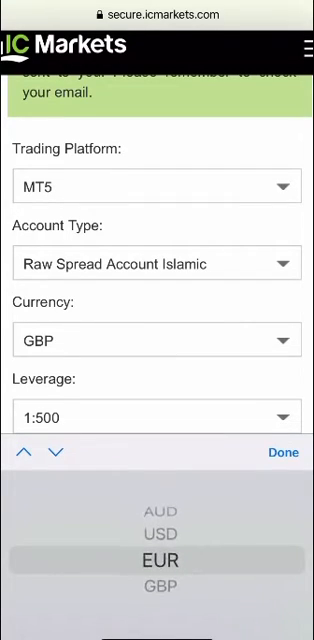
pyautogui.click(283, 452)
pyautogui.click(157, 340)
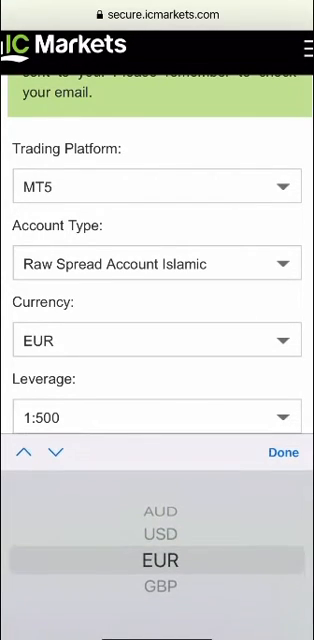
pyautogui.moveTo(160, 585); pyautogui.dragTo(160, 560)
pyautogui.click(283, 454)
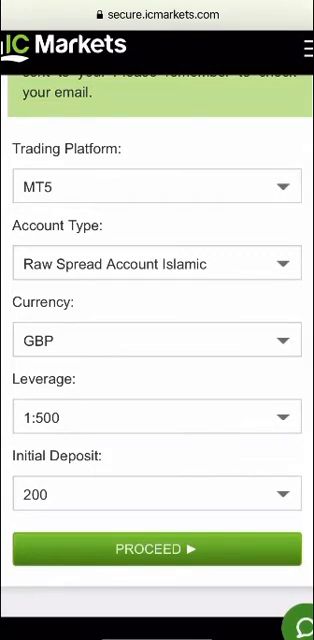
pyautogui.scroll(-2, 157, 300)
# - Browse the leverage ratios, keep 1:500, and bring up the initial deposit amounts
pyautogui.click(157, 340)
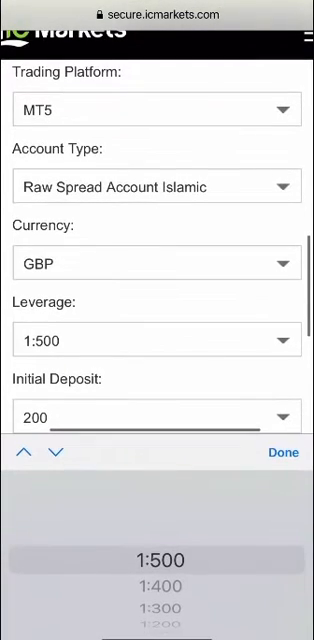
pyautogui.moveTo(160, 585); pyautogui.dragTo(160, 550)
pyautogui.moveTo(160, 600); pyautogui.dragTo(160, 520)
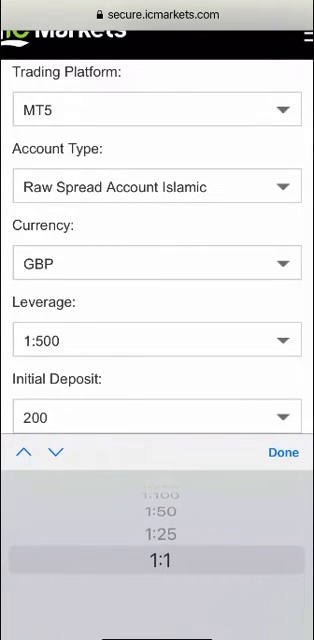
pyautogui.moveTo(160, 520); pyautogui.dragTo(160, 620)
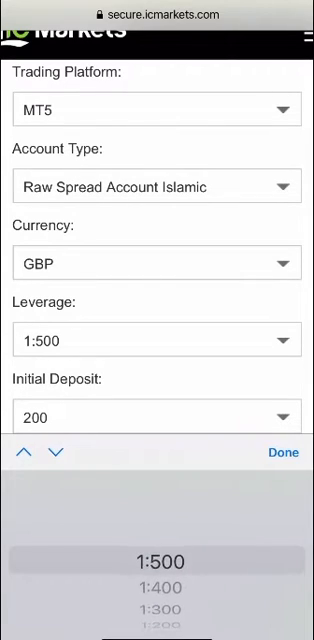
pyautogui.click(283, 452)
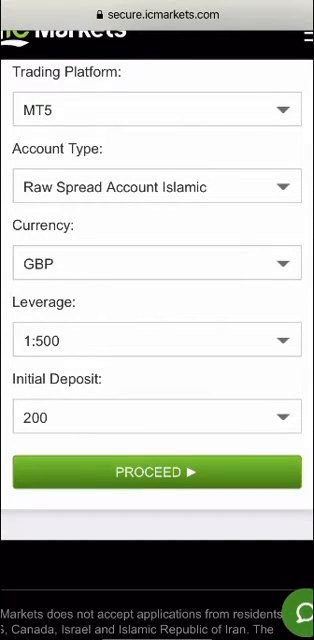
pyautogui.click(157, 417)
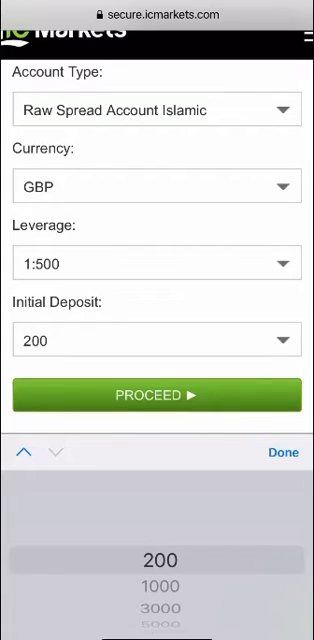
pyautogui.scroll(-4, 160, 560)
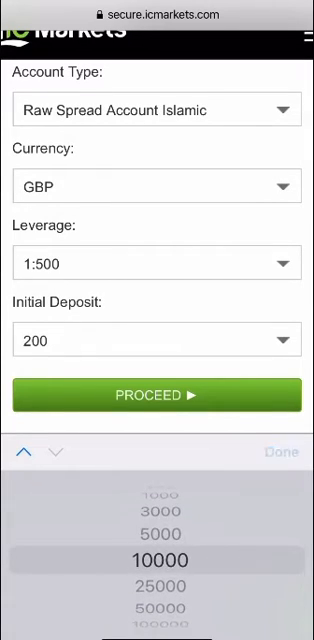
pyautogui.scroll(1, 157, 300)
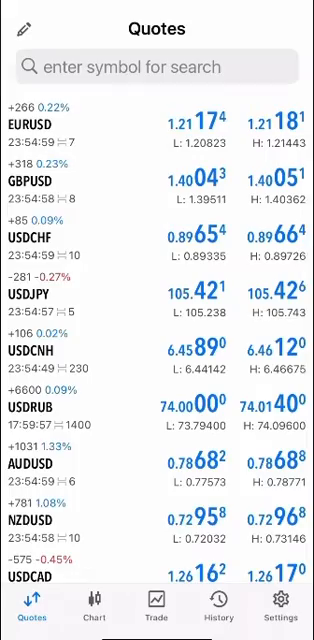
pyautogui.scroll(-2, 157, 350)
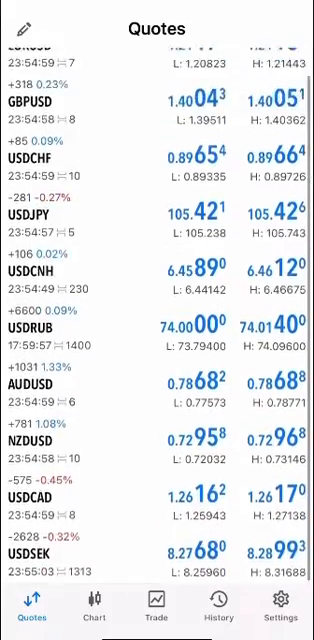
pyautogui.scroll(2, 157, 350)
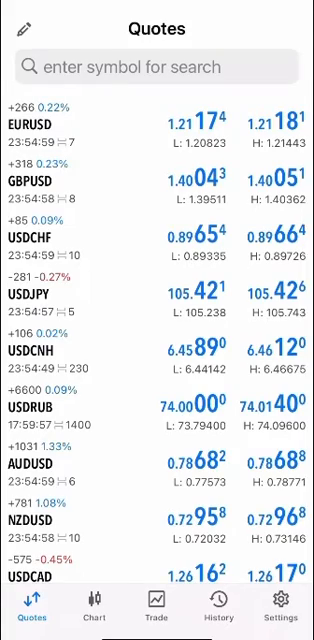
# - Show the Trade overview with the account's balance, equity and free margin
pyautogui.click(156, 604)
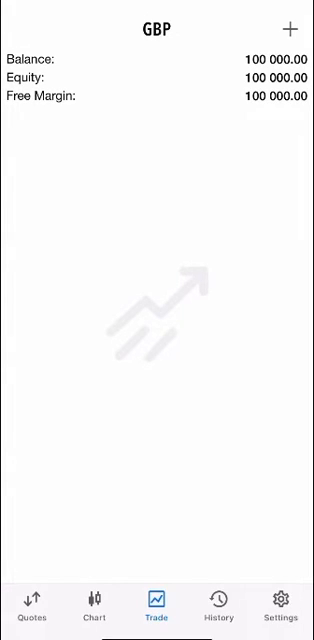
pyautogui.click(32, 604)
pyautogui.scroll(-3, 157, 300)
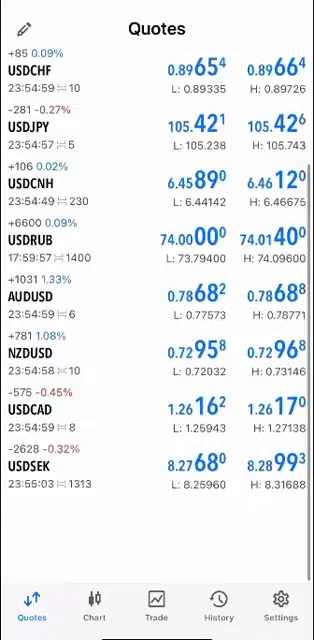
pyautogui.scroll(3, 157, 300)
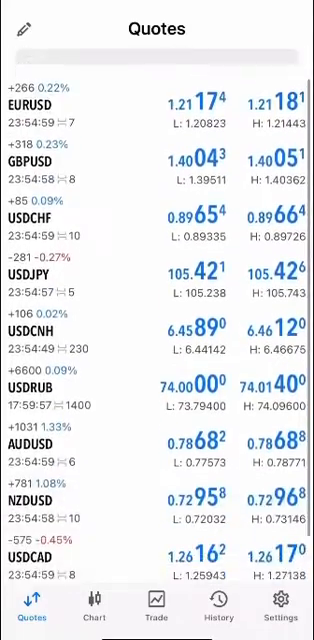
pyautogui.scroll(-2, 157, 300)
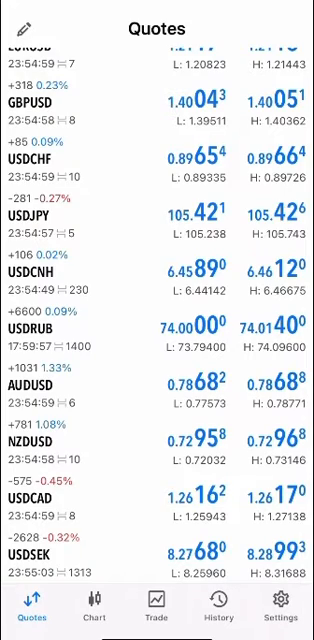
# - From Settings, start adding a new account and reach the broker search field
pyautogui.click(280, 605)
pyautogui.scroll(-2, 157, 300)
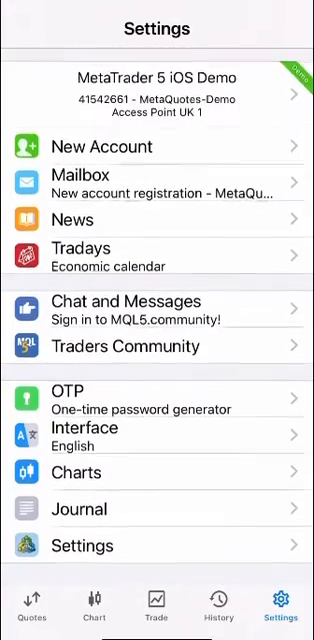
pyautogui.click(120, 147)
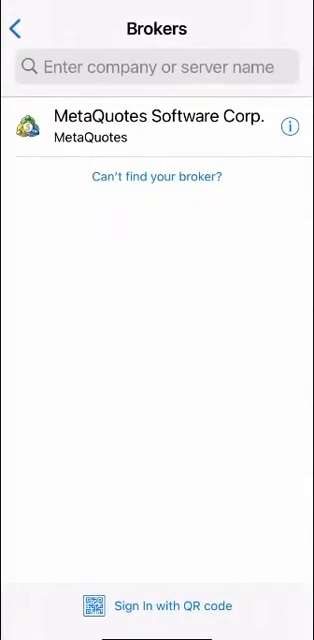
pyautogui.click(157, 66)
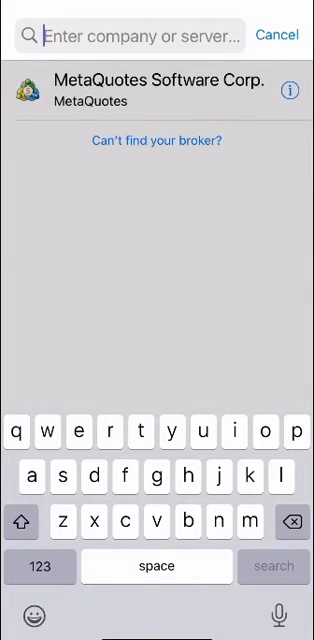
pyautogui.write('icm')
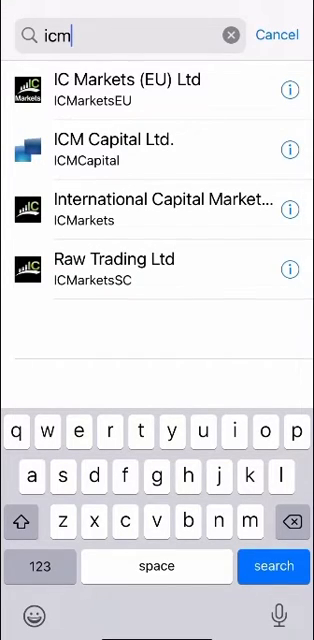
# - Pick Raw Trading Ltd from the 'icm' broker results to reach its login form
pyautogui.click(140, 268)
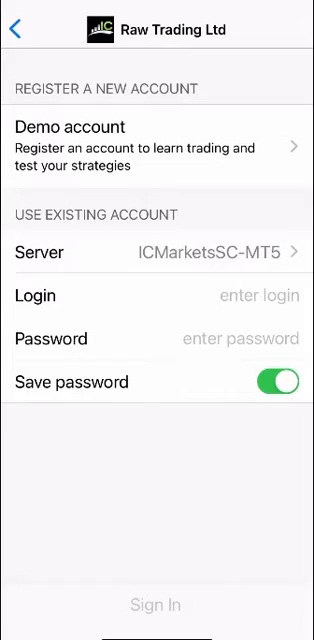
# - Choose the ICMarketsSC-Demo server from the broker's server list
pyautogui.click(157, 252)
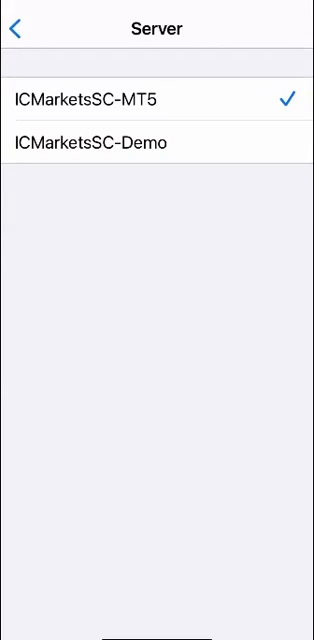
pyautogui.click(90, 142)
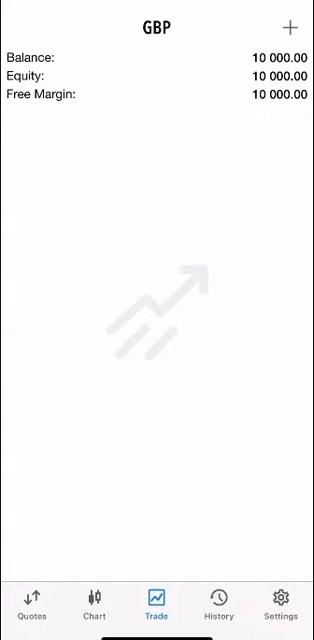
# - Switch to the Quotes list of the account's currency pairs
pyautogui.click(31, 603)
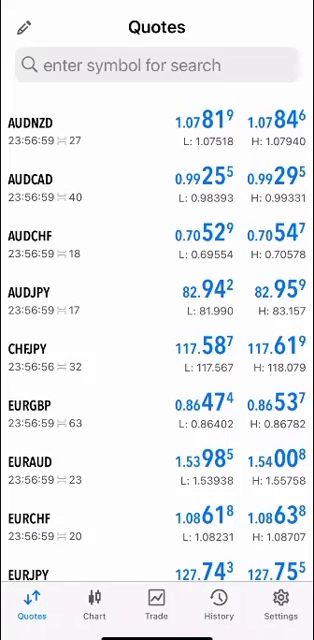
# - Open symbol search and its Crypto group listing BTCUSD, ETHUSD and other coins
pyautogui.click(156, 64)
pyautogui.scroll(3, 157, 200)
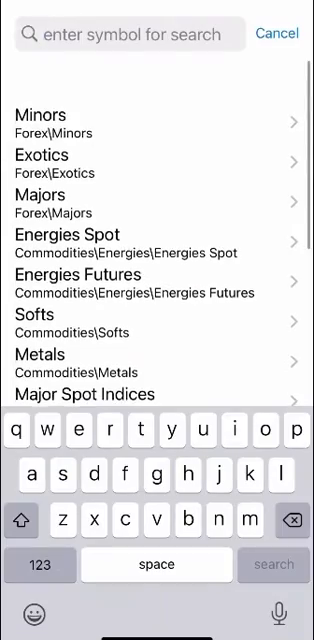
pyautogui.scroll(-4, 157, 230)
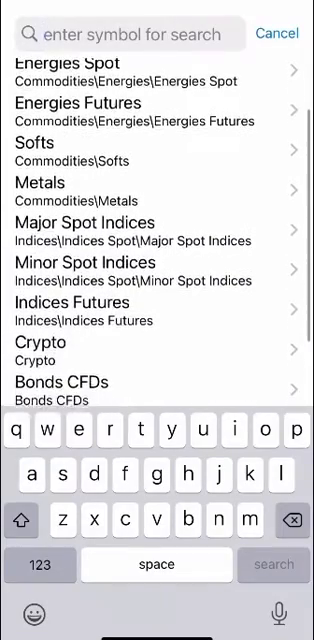
pyautogui.scroll(-2, 157, 230)
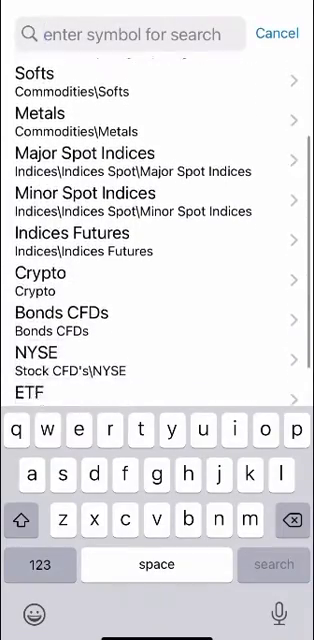
pyautogui.scroll(-2, 157, 230)
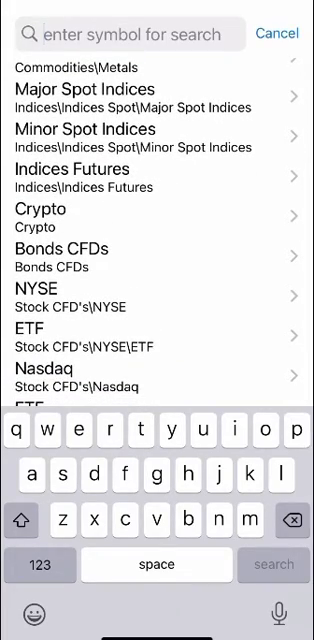
pyautogui.scroll(-2, 157, 230)
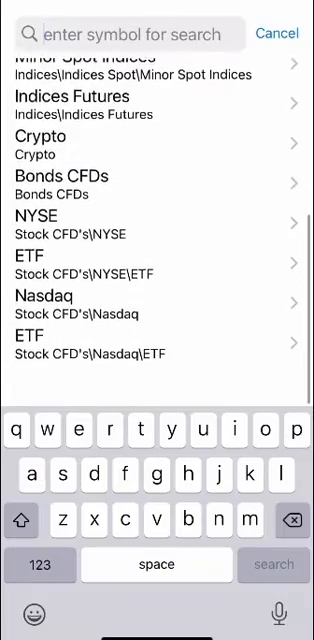
pyautogui.scroll(1, 157, 230)
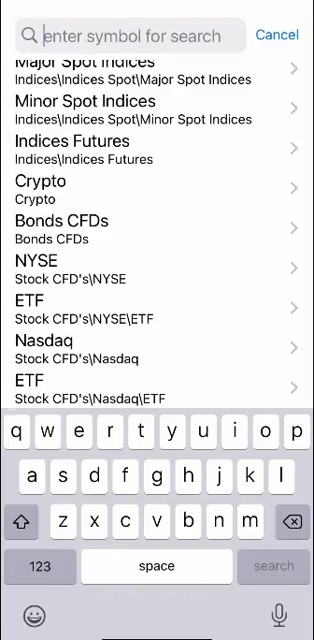
pyautogui.scroll(5, 157, 230)
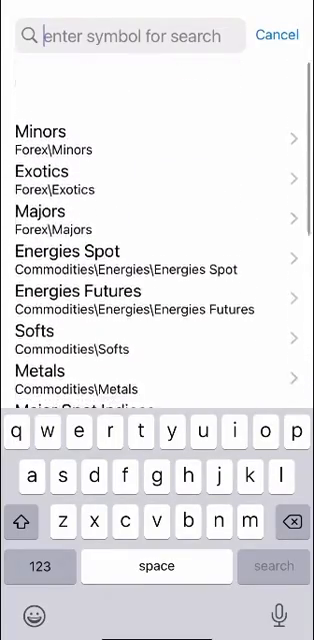
pyautogui.scroll(-5, 157, 230)
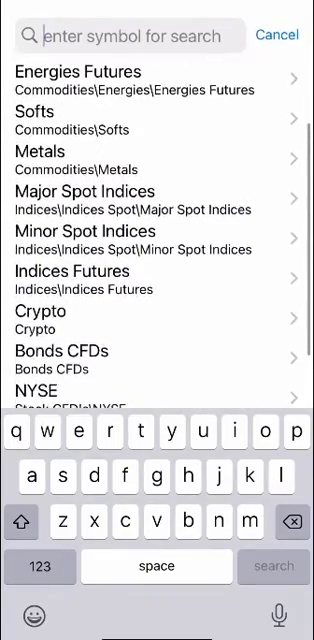
pyautogui.scroll(-1, 157, 230)
pyautogui.click(157, 281)
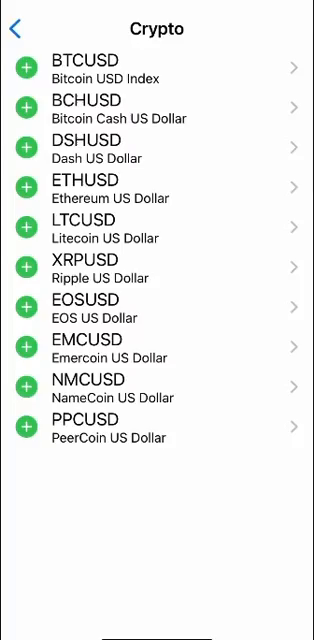
# - Leave the Crypto and Metals groups and go to the trade overview for a new order
pyautogui.click(14, 28)
pyautogui.scroll(2, 157, 300)
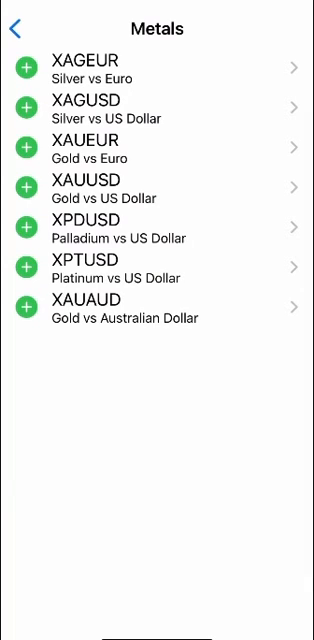
pyautogui.click(14, 28)
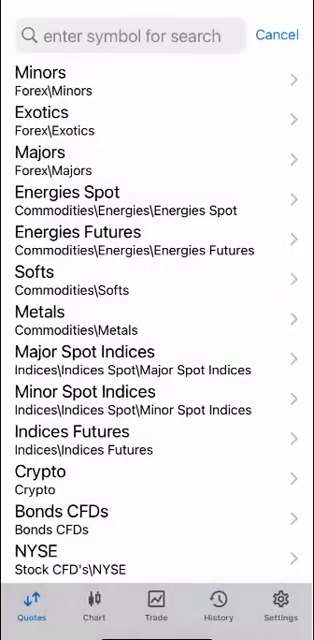
pyautogui.click(285, 28)
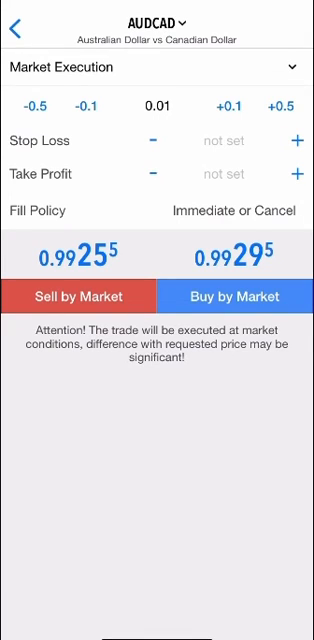
# - Switch the order ticket's symbol from AUDCAD via the symbol list, choosing EURAUD
pyautogui.click(156, 22)
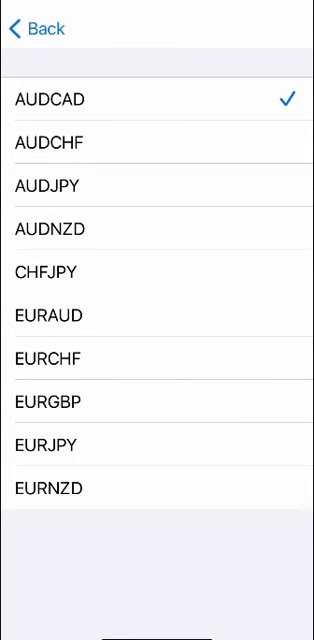
pyautogui.click(48, 315)
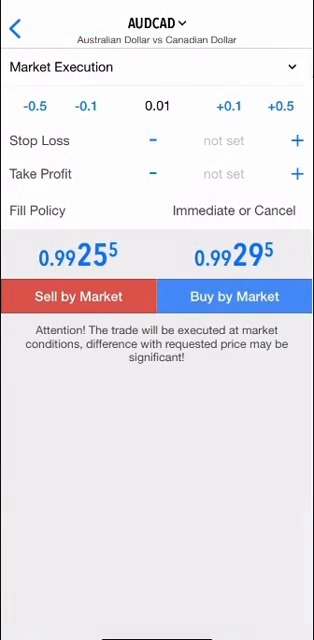